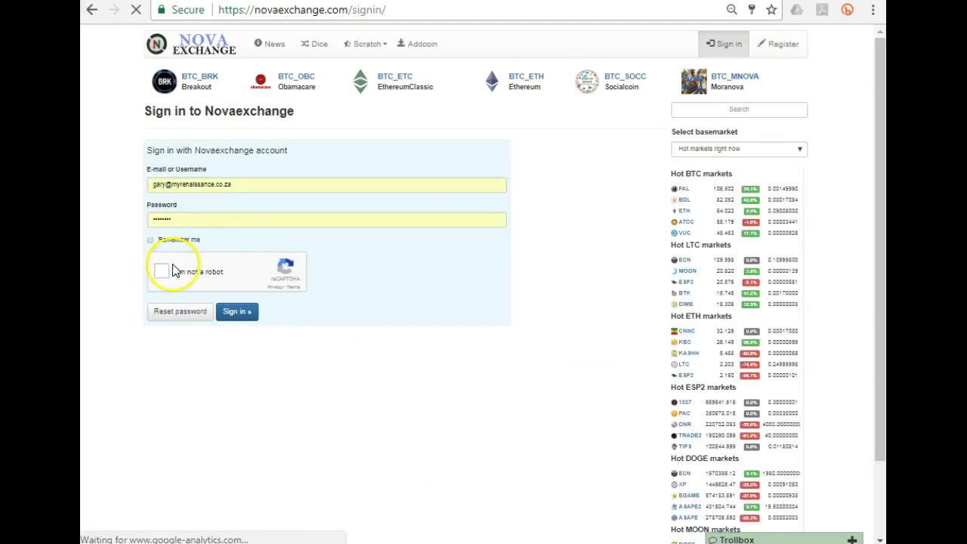
# Step: Tick Remember me and the reCAPTCHA box, then submit the sign-in credentials
pyautogui.click(151, 241)
pyautogui.click(162, 272)
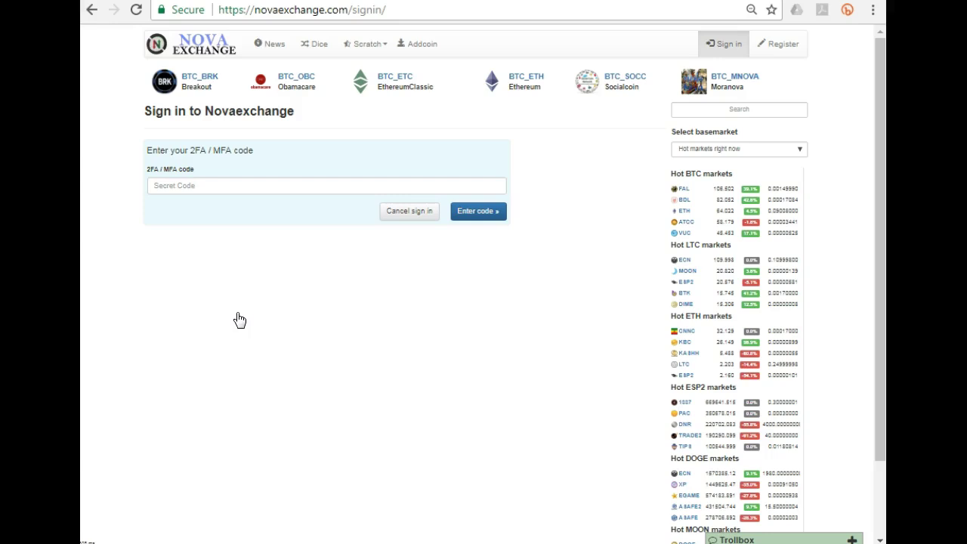
# Step: Enter the two-factor secret code and submit it to complete sign-in
pyautogui.click(215, 187)
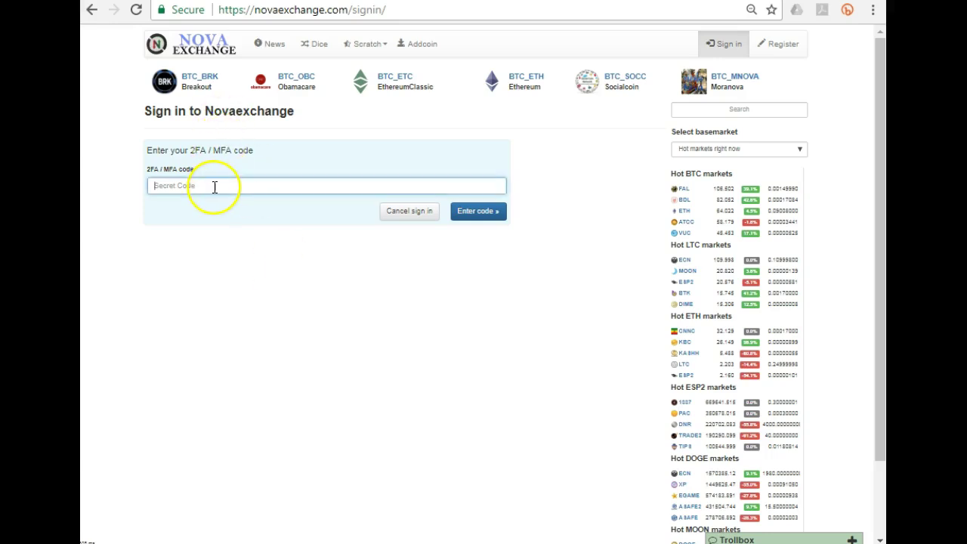
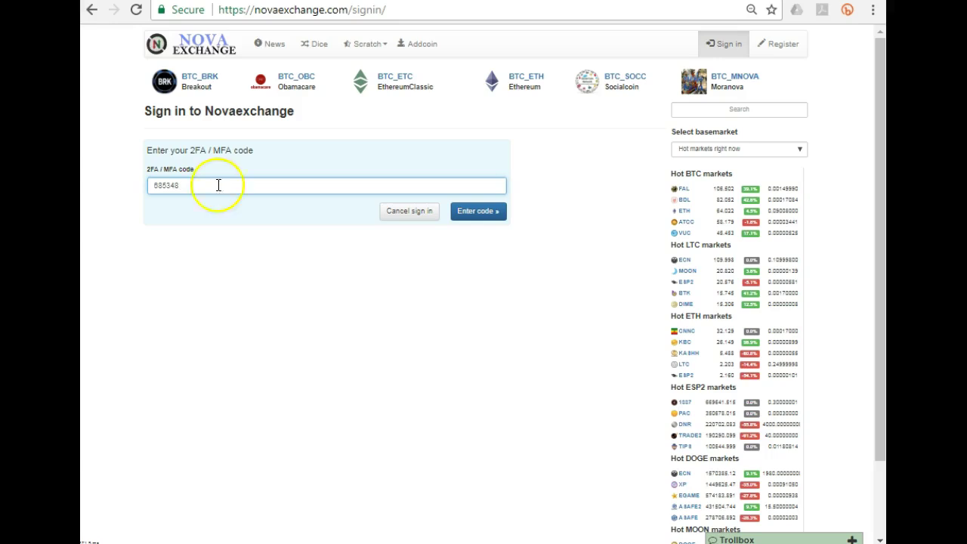
pyautogui.click(481, 214)
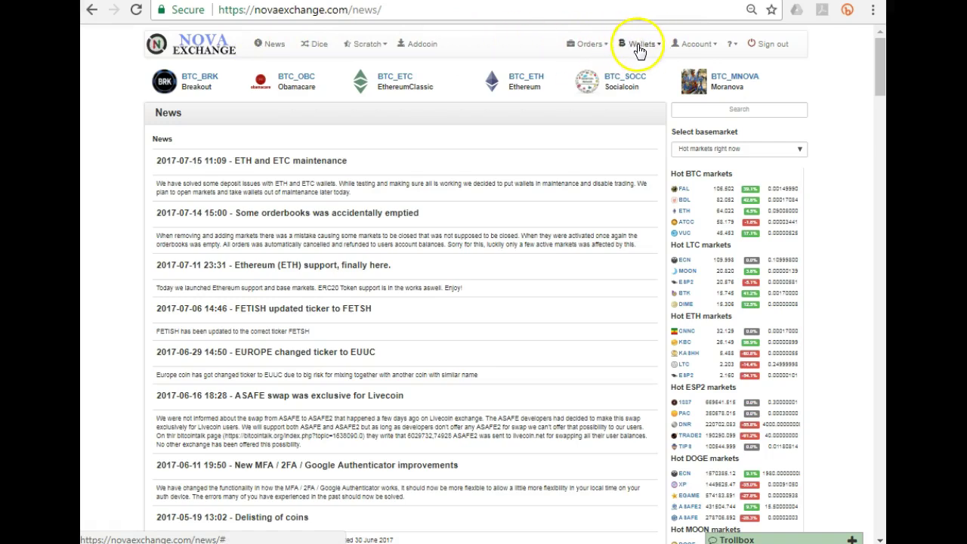
# Step: View Wallets > Balances, turning Hide zero off to list zero balances, then back on
pyautogui.click(653, 50)
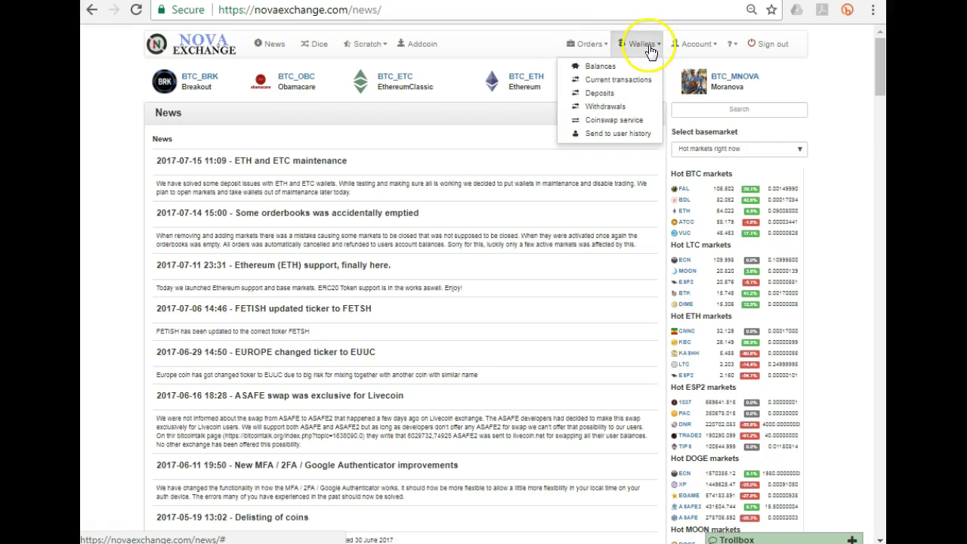
pyautogui.click(609, 70)
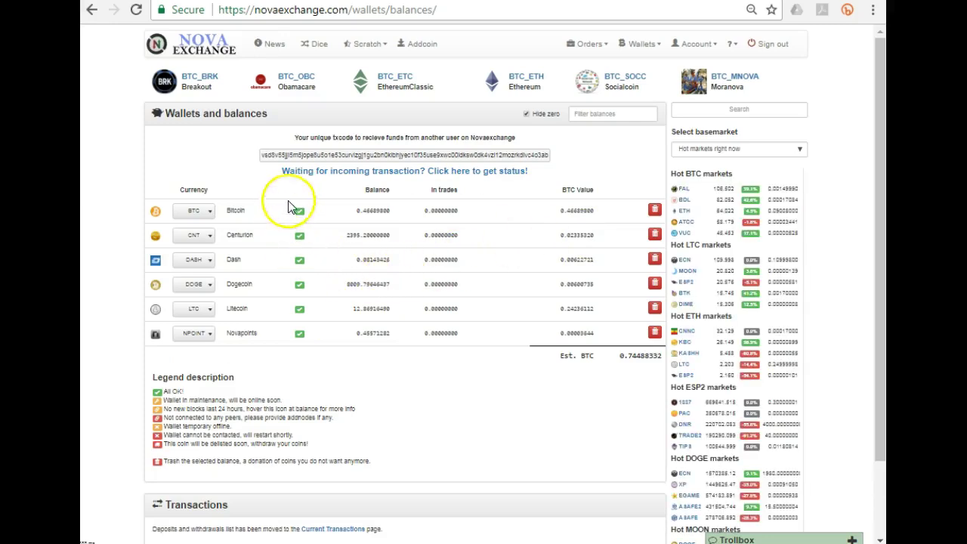
pyautogui.click(528, 116)
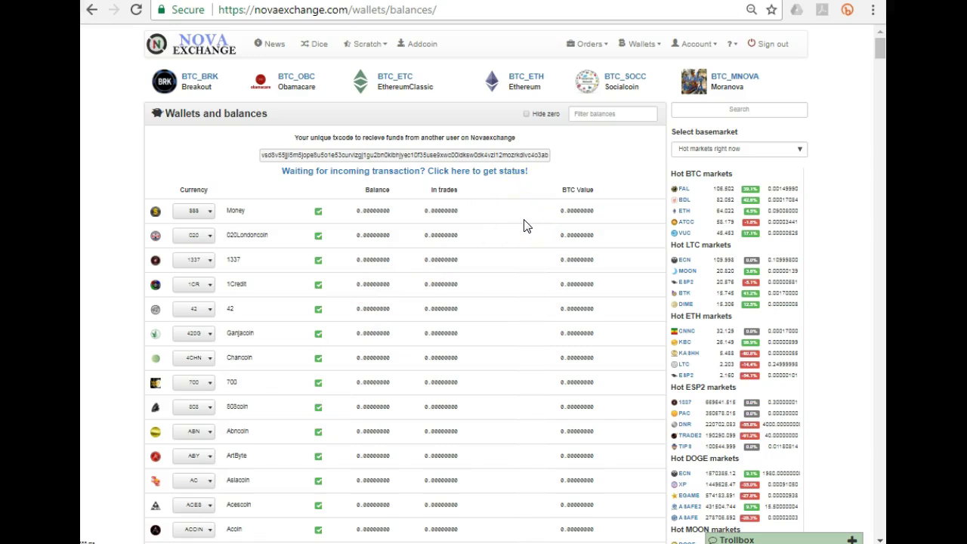
pyautogui.click(527, 114)
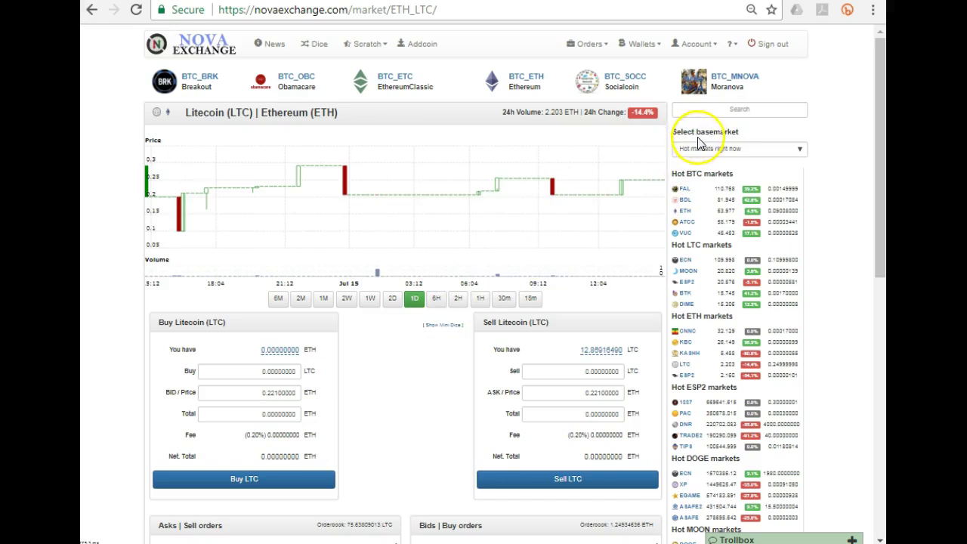
# Step: Set the base market to Bitcoin (BTC) and browse the BTC markets list
pyautogui.click(800, 149)
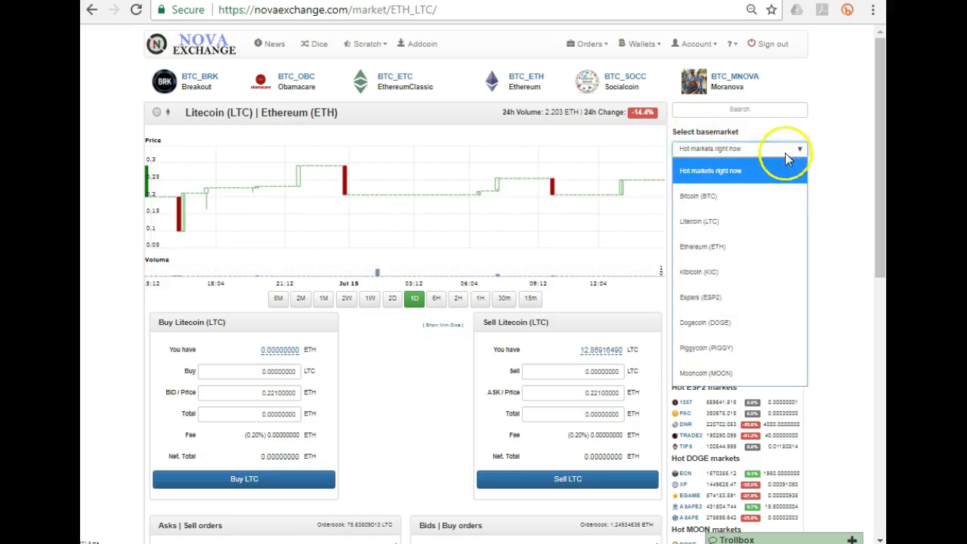
pyautogui.click(716, 198)
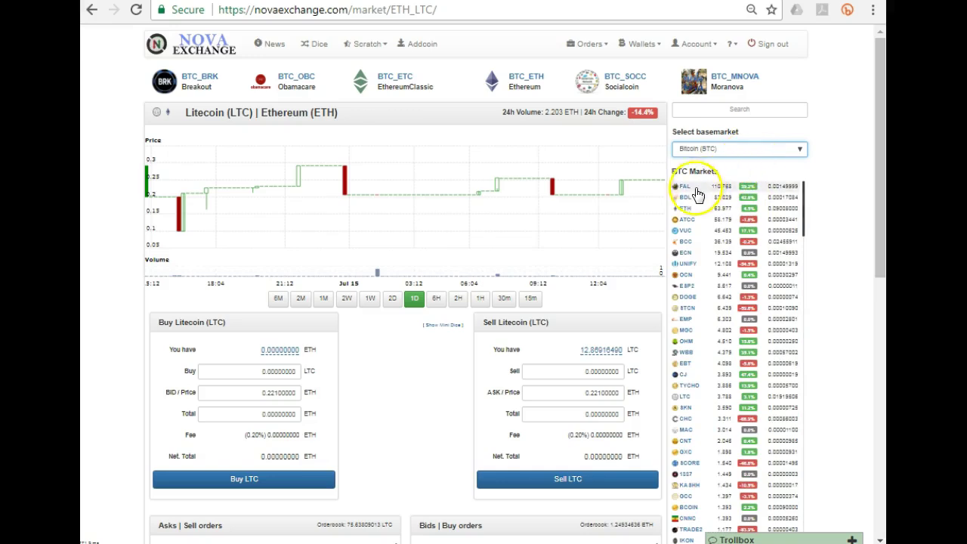
pyautogui.scroll(-2, 683, 302)
pyautogui.scroll(-5, 695, 318)
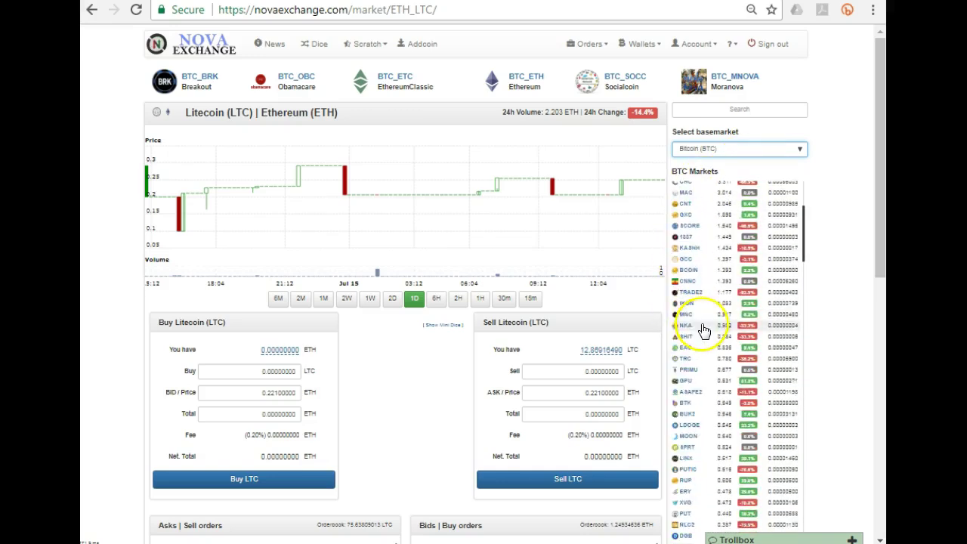
pyautogui.scroll(-3, 704, 339)
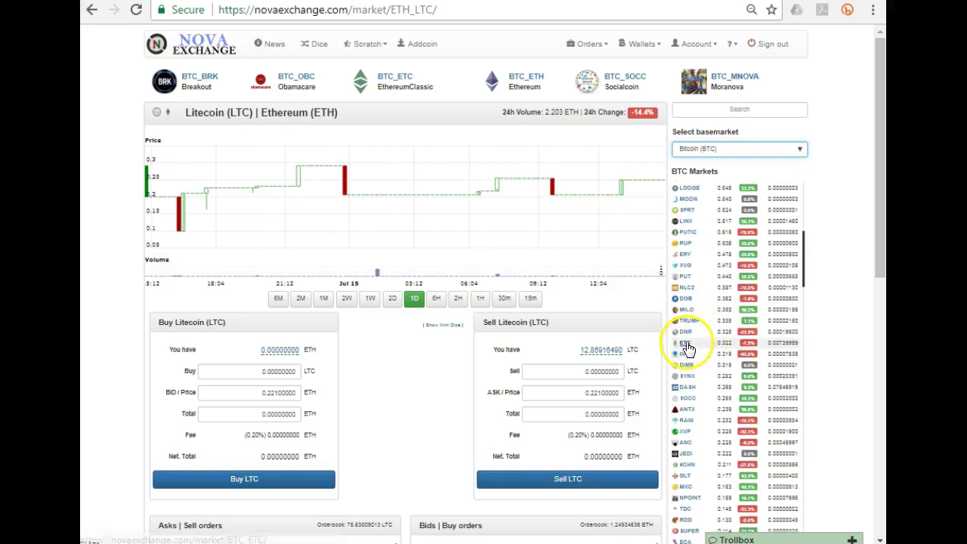
pyautogui.scroll(6, 718, 338)
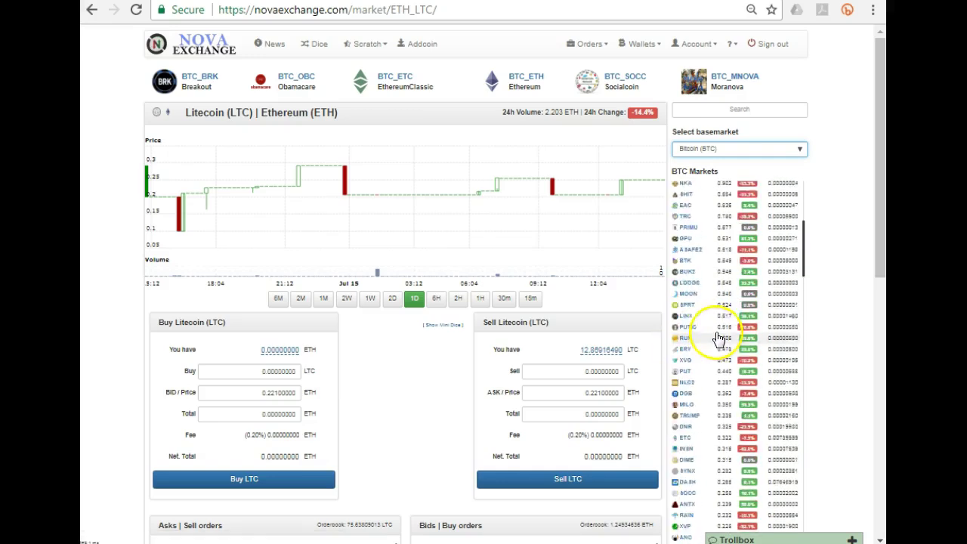
# Step: Search the markets for 'etc' and open the ETC/BTC market
pyautogui.click(732, 109)
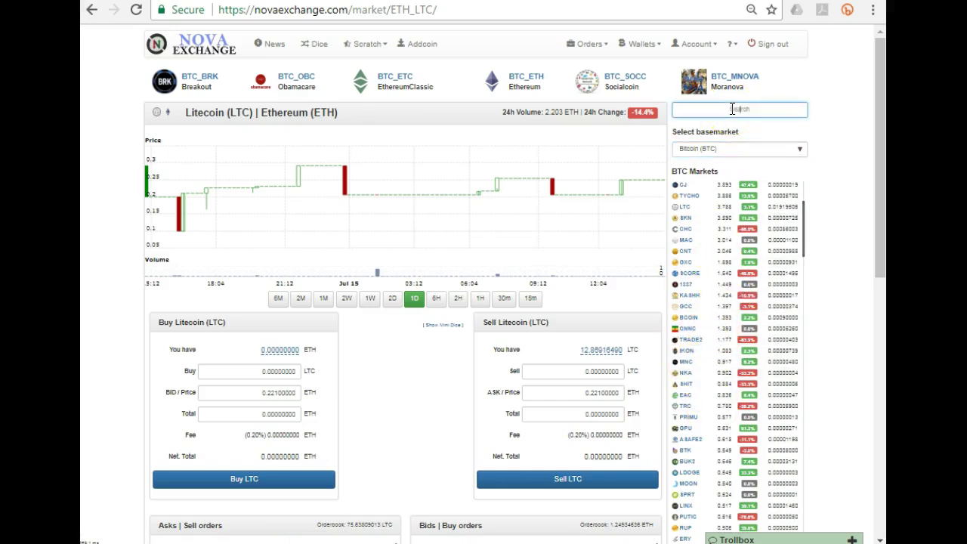
pyautogui.write('etc')
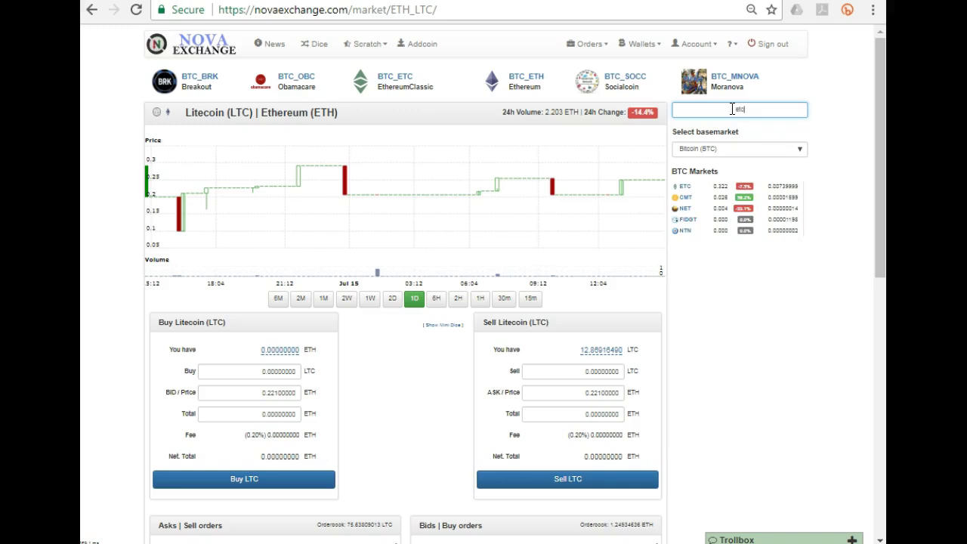
pyautogui.click(686, 194)
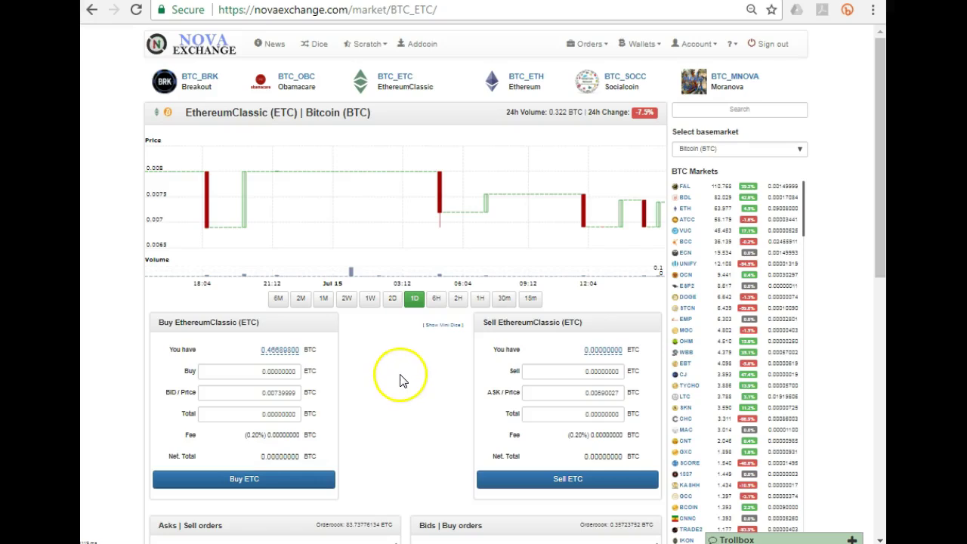
# Step: Scroll down to the Asks order book to take the lowest ask of 0.00739999 BTC
pyautogui.scroll(-3, 403, 372)
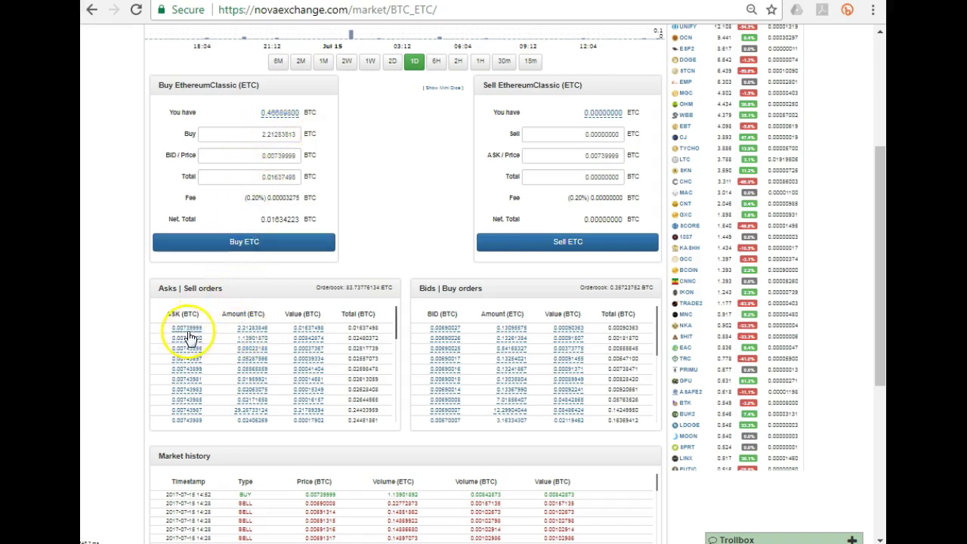
# Step: Replace the buy amount with 1 ETC, submit the purchase, and close the Trade details confirmation
pyautogui.moveTo(259, 134); pyautogui.dragTo(299, 134)
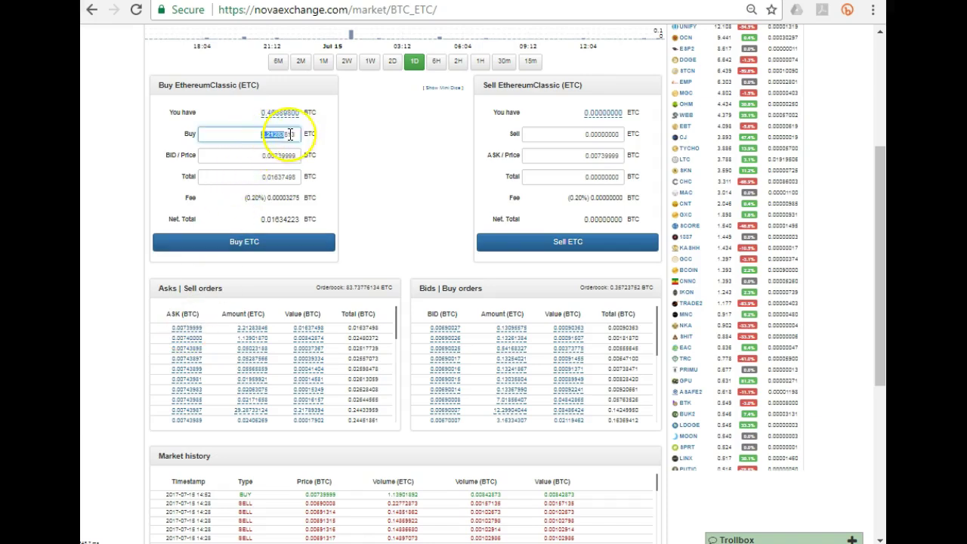
pyautogui.write('1')
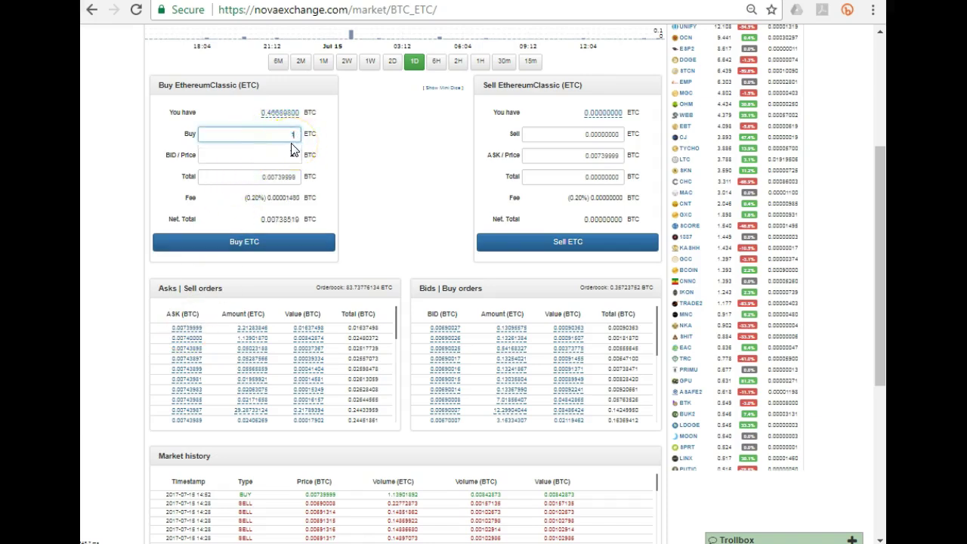
pyautogui.click(370, 198)
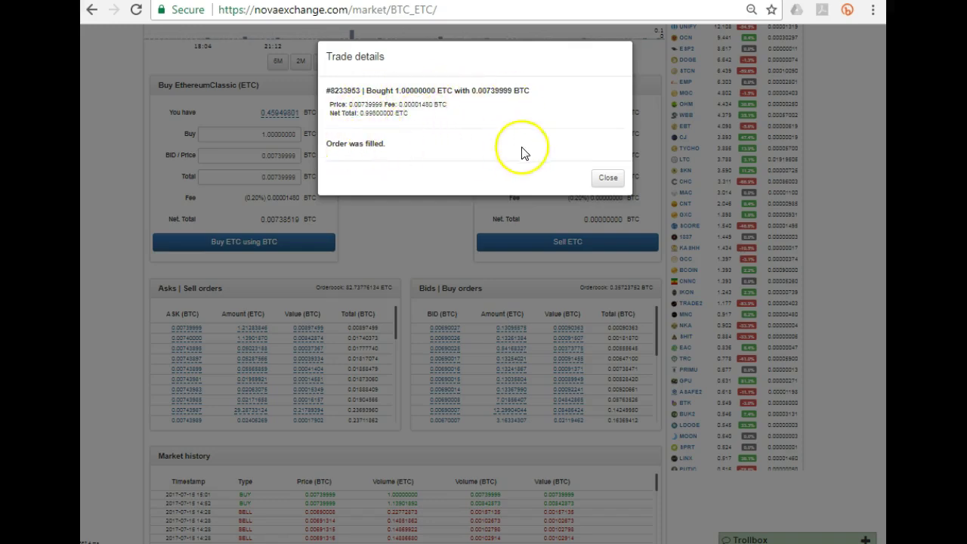
pyautogui.click(601, 178)
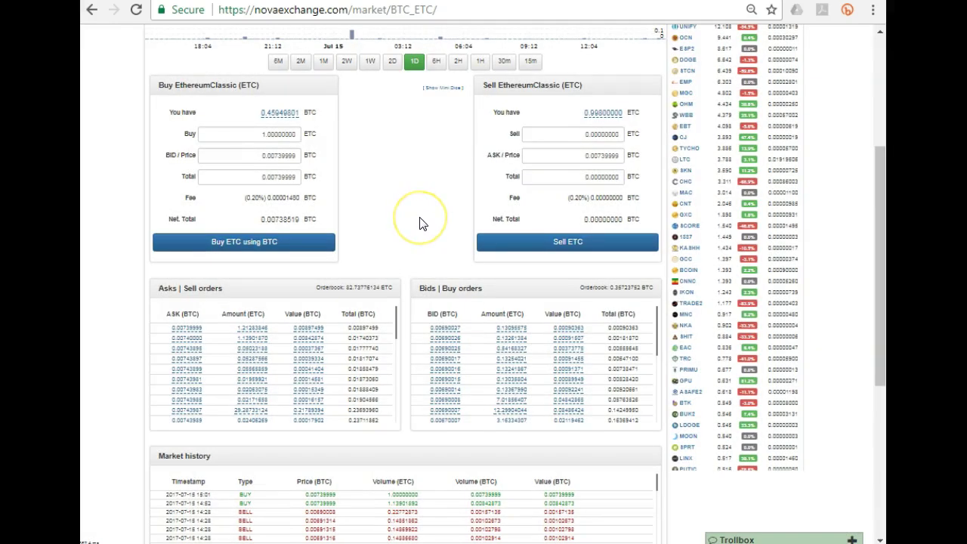
# Step: Open Wallets > Balances to confirm the 0.99800000 ETC holding
pyautogui.scroll(3, 422, 219)
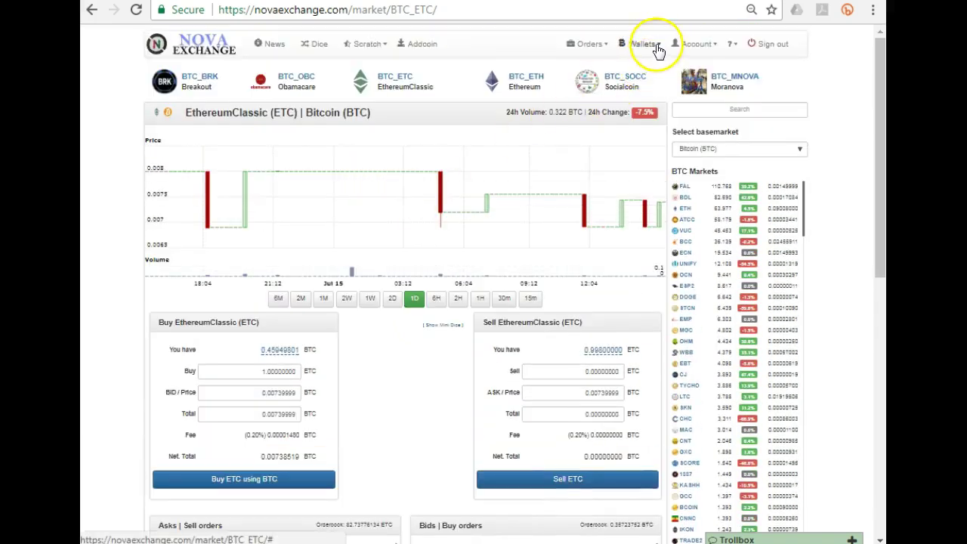
pyautogui.click(642, 43)
pyautogui.click(601, 67)
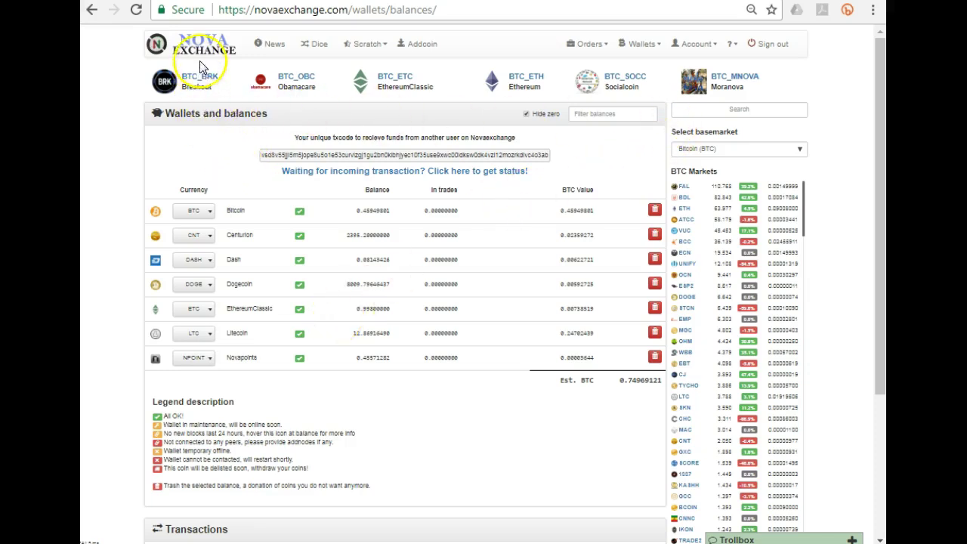
# Step: Search the sidebar for 'etc' and reopen the ETC/BTC market
pyautogui.click(701, 109)
pyautogui.write('etc')
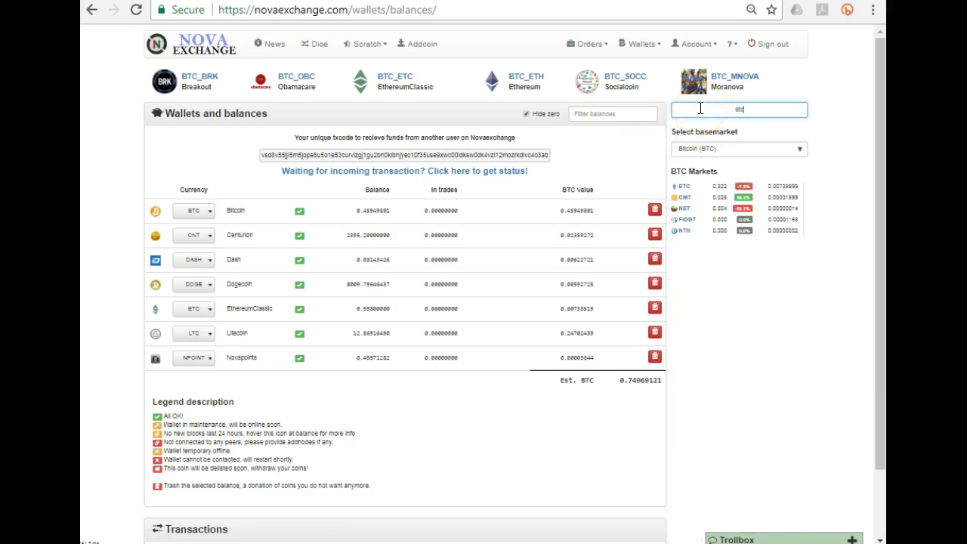
pyautogui.click(684, 188)
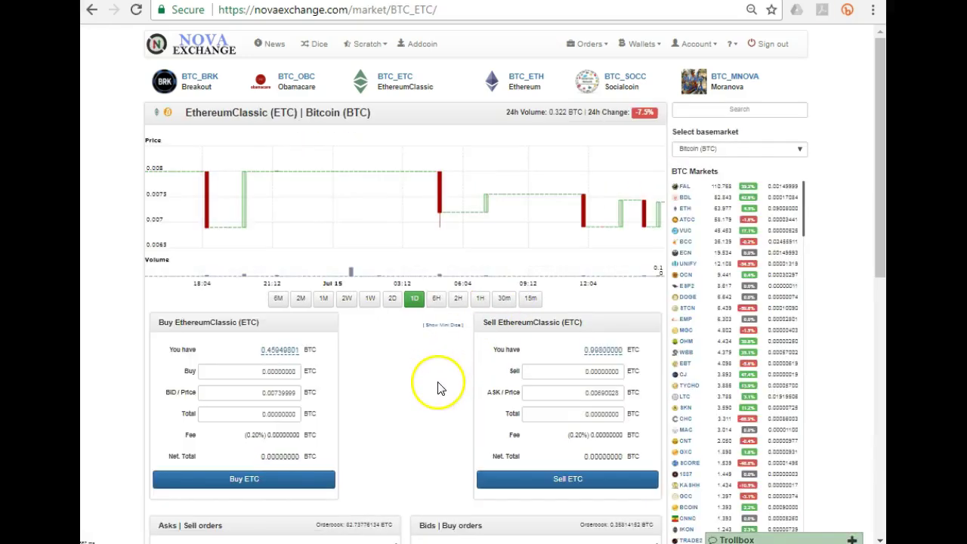
# Step: Place a limit buy of 1 ETC at 0.00690008 BTC and close the confirmation
pyautogui.scroll(-2, 438, 386)
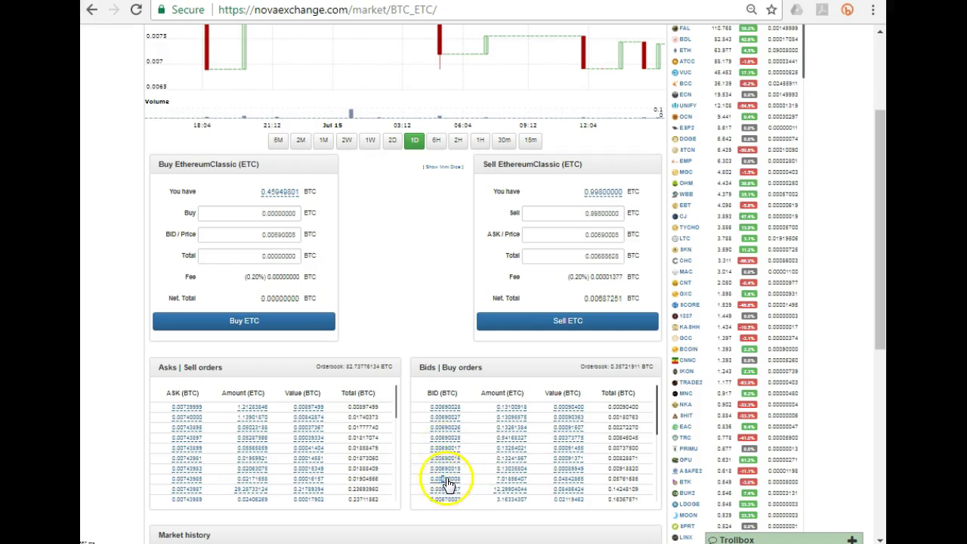
pyautogui.click(263, 216)
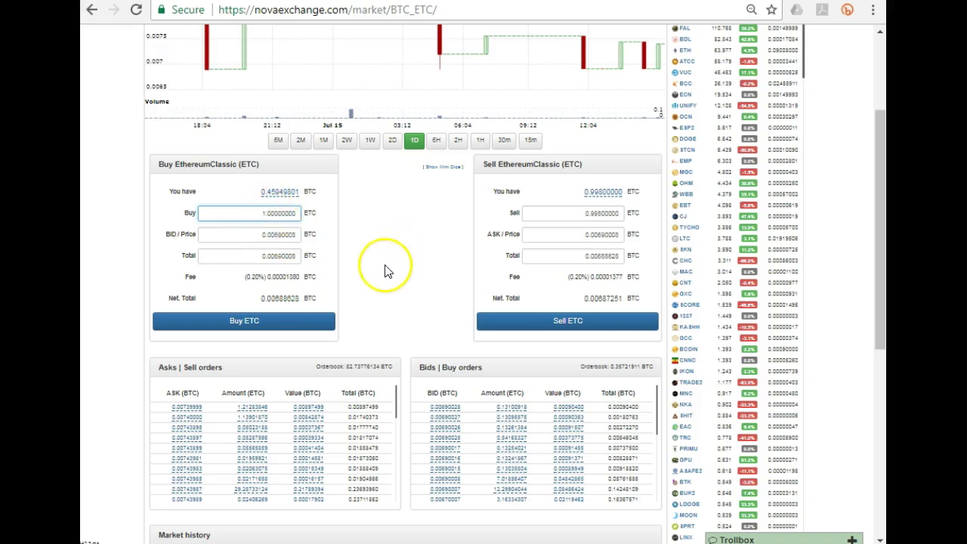
pyautogui.click(251, 323)
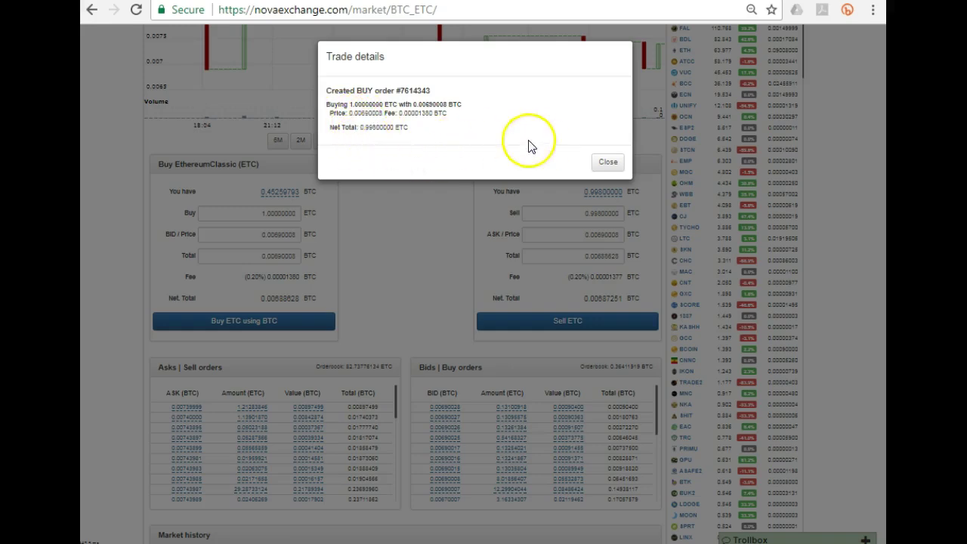
pyautogui.click(594, 162)
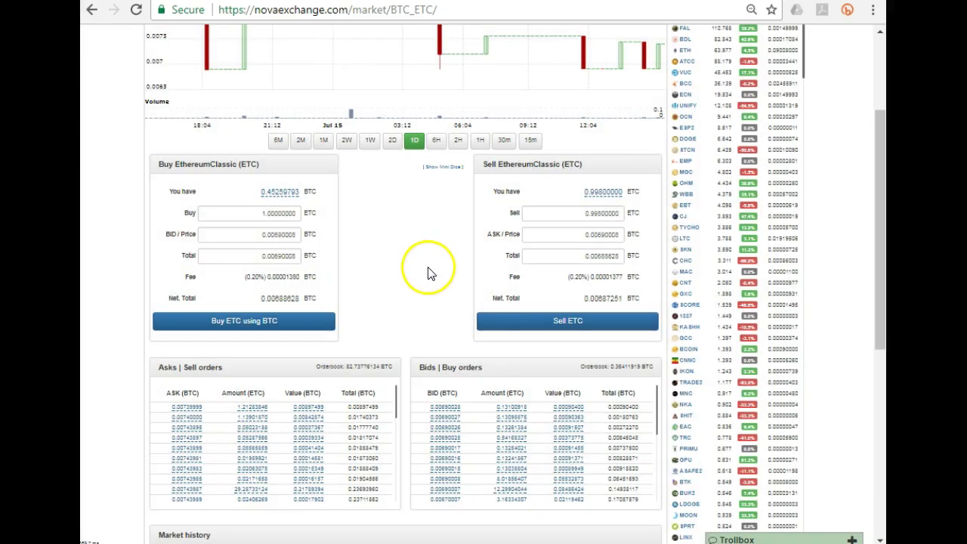
# Step: Scroll through the ETC/BTC trading page and dismiss the news notification
pyautogui.scroll(2, 430, 265)
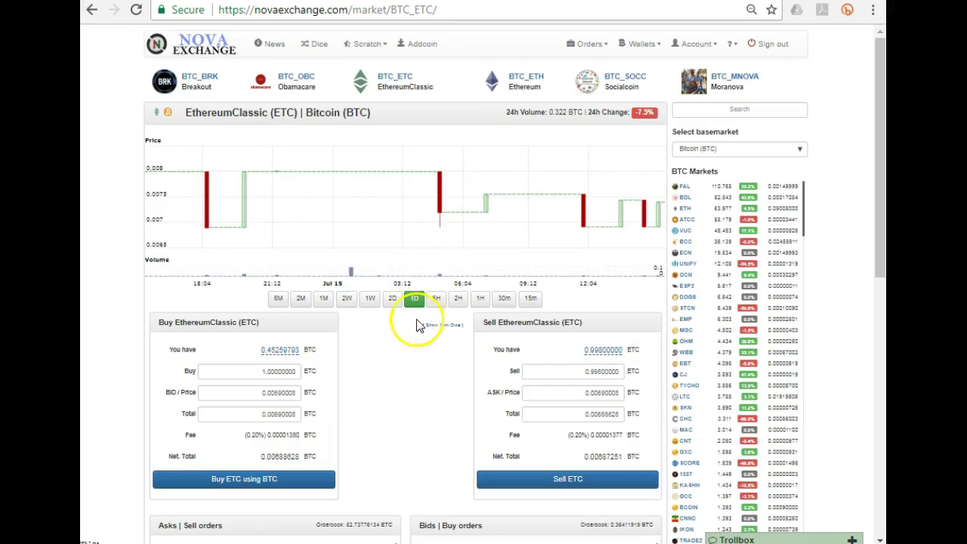
pyautogui.scroll(-2, 431, 371)
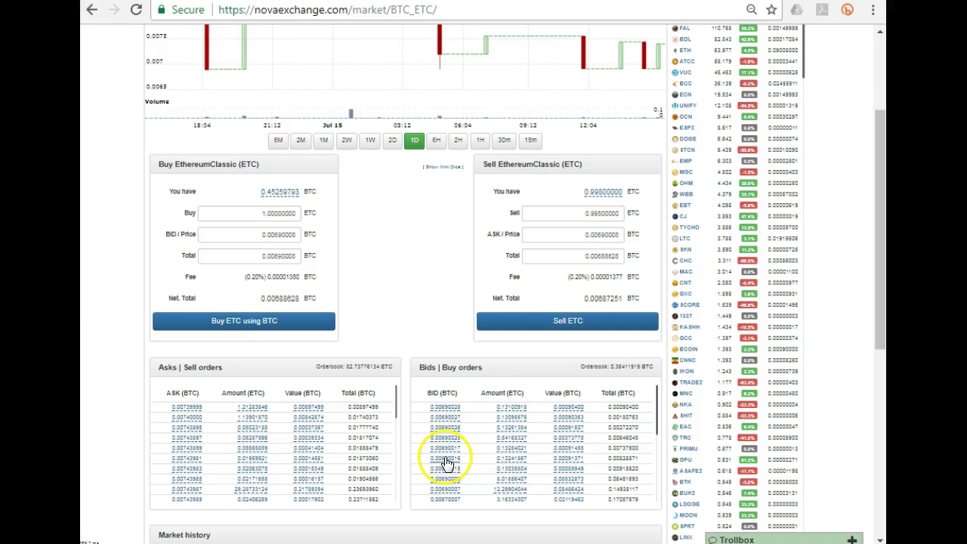
pyautogui.scroll(1, 421, 296)
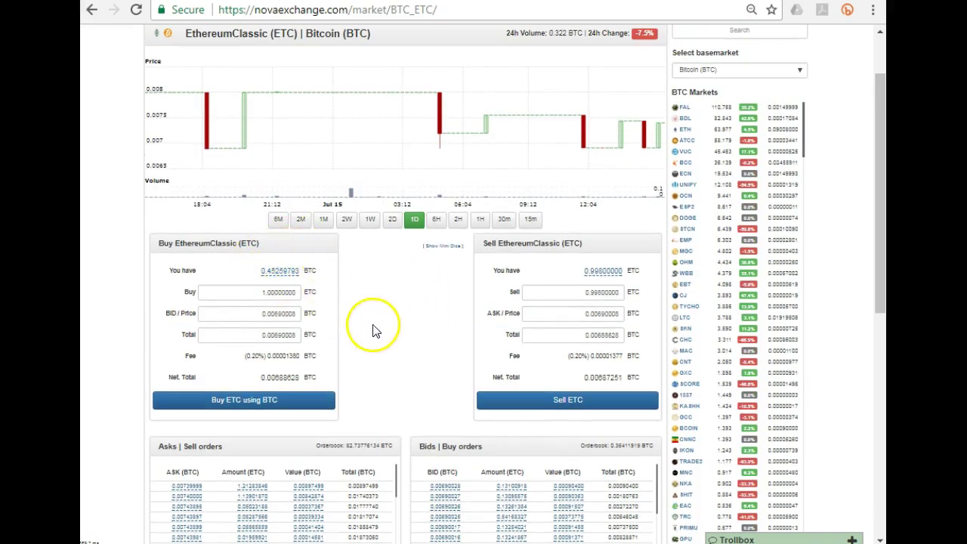
pyautogui.scroll(-1, 386, 333)
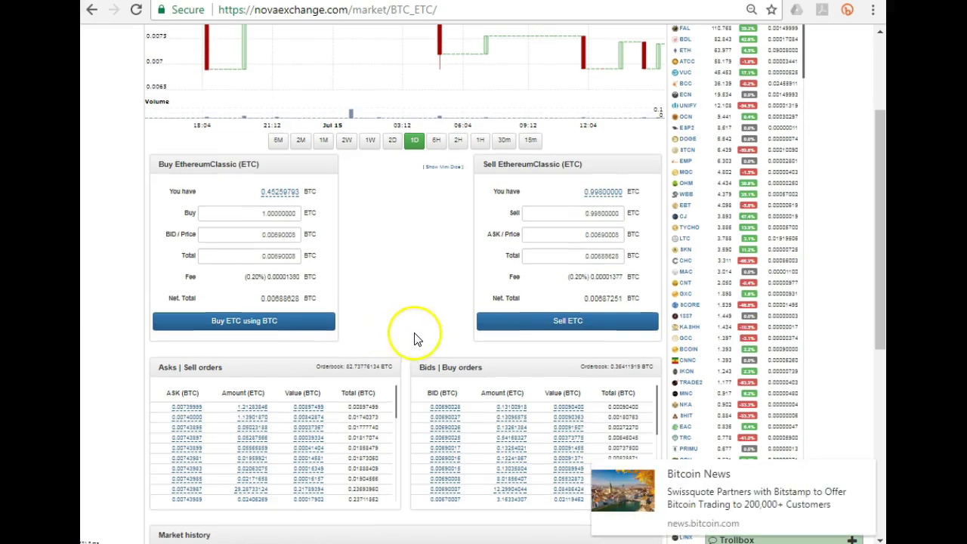
pyautogui.click(866, 474)
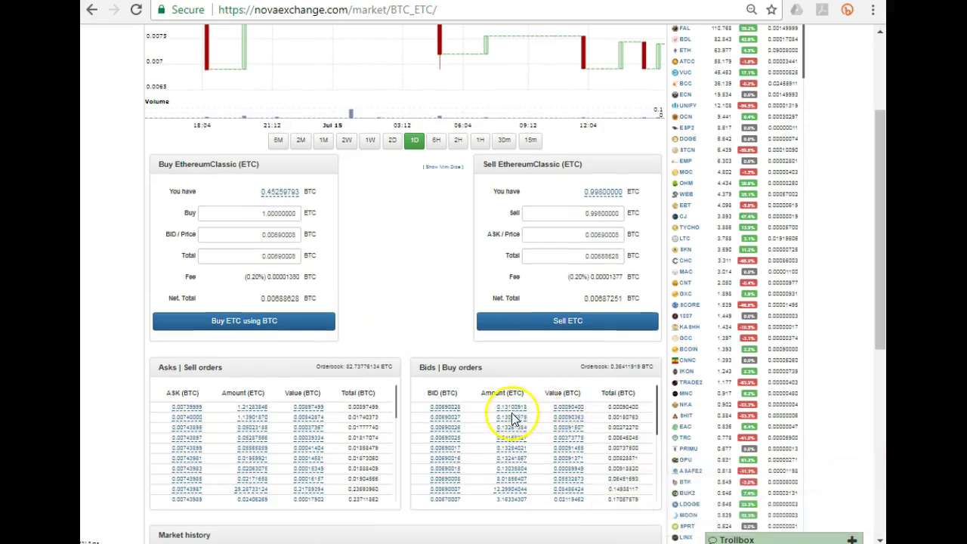
pyautogui.scroll(2, 446, 318)
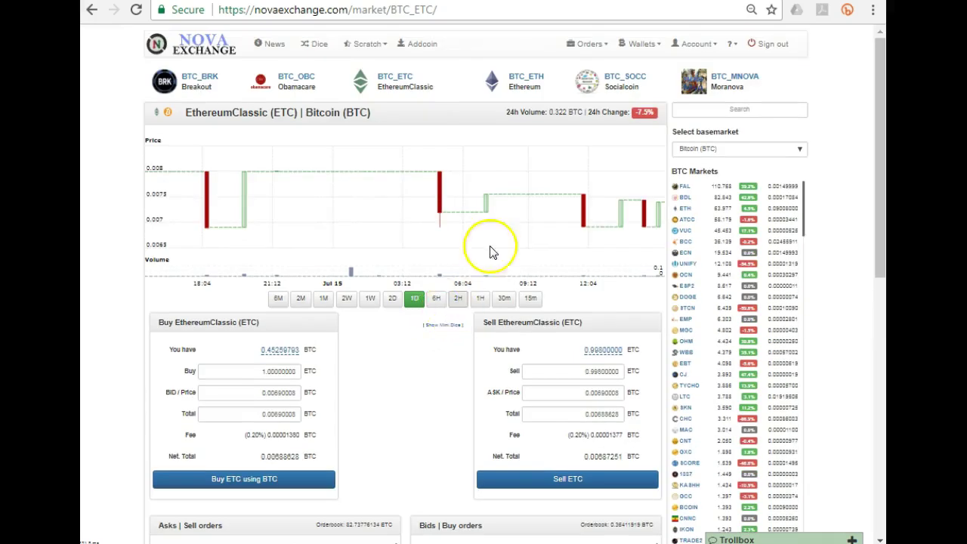
# Step: Check Orders > Open orders for the 1 ETC buy at 0.00690008 BTC, then return home via the logo
pyautogui.click(602, 47)
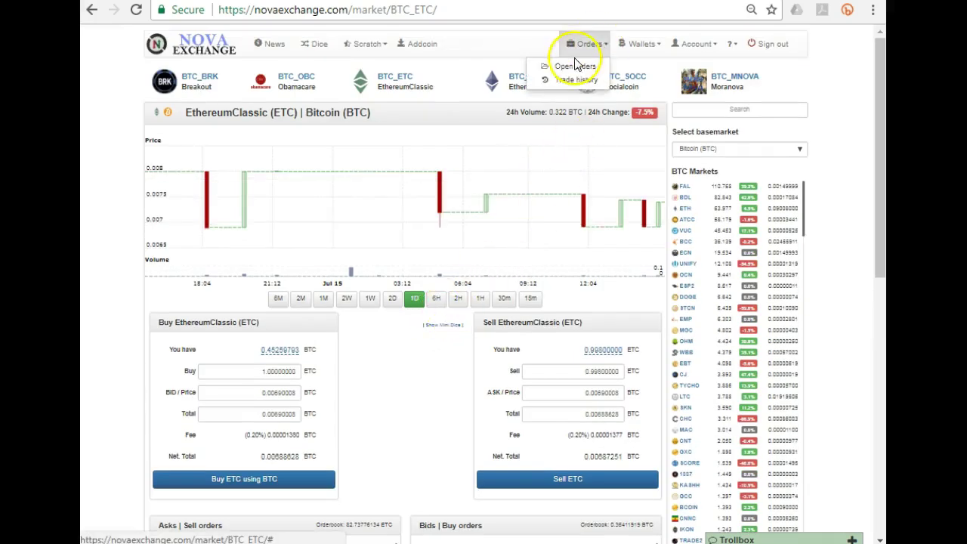
pyautogui.click(579, 66)
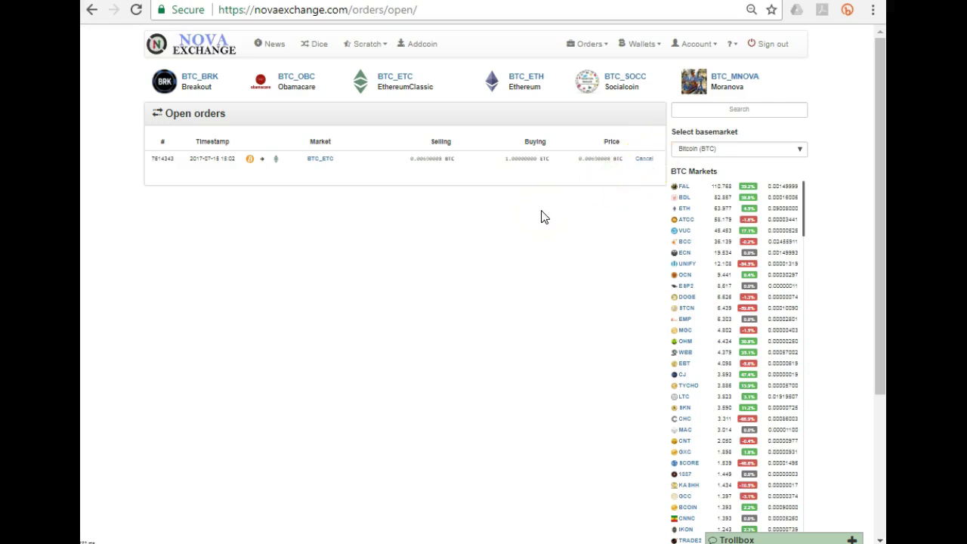
pyautogui.click(214, 52)
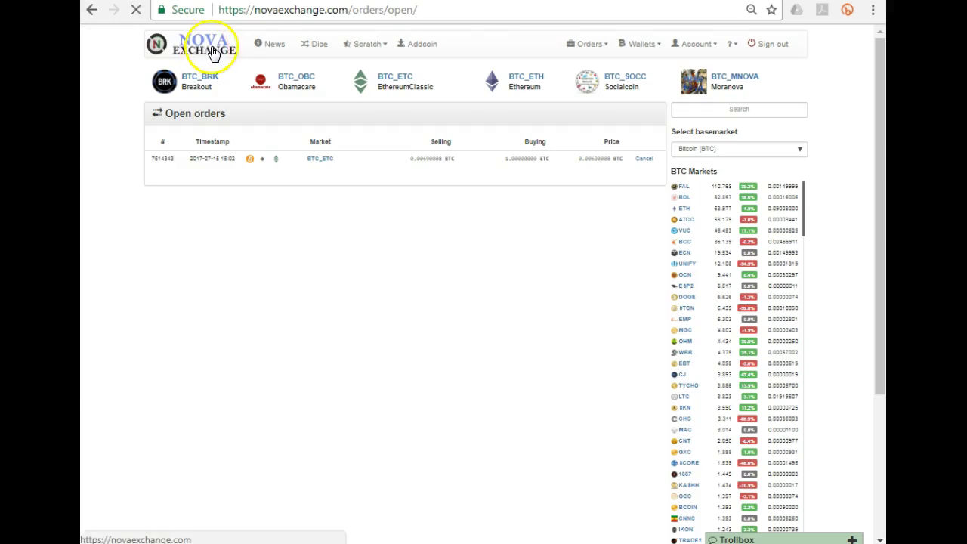